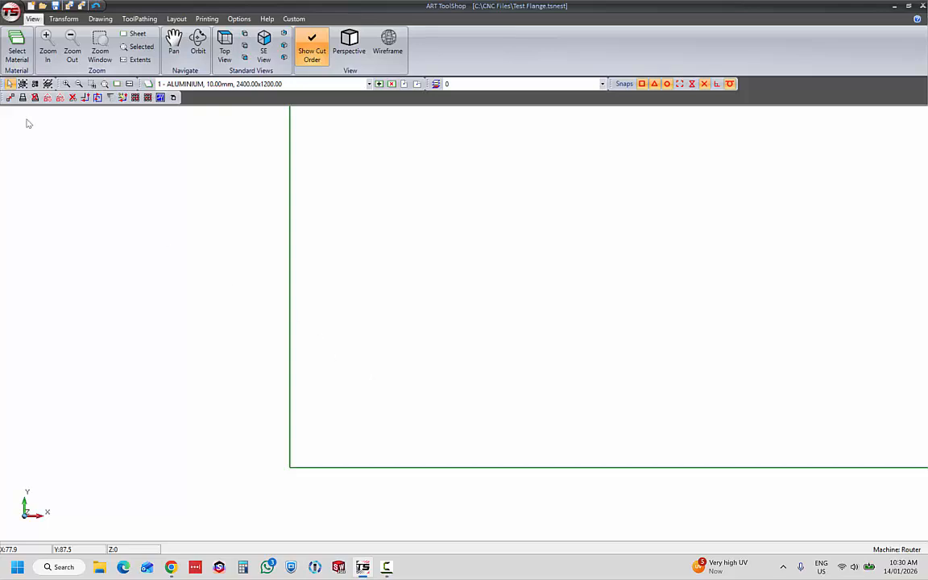
Open the recent nest file Test Flange.tsnest and hide the cut order numbers on the four nested flanges.
click(11, 13)
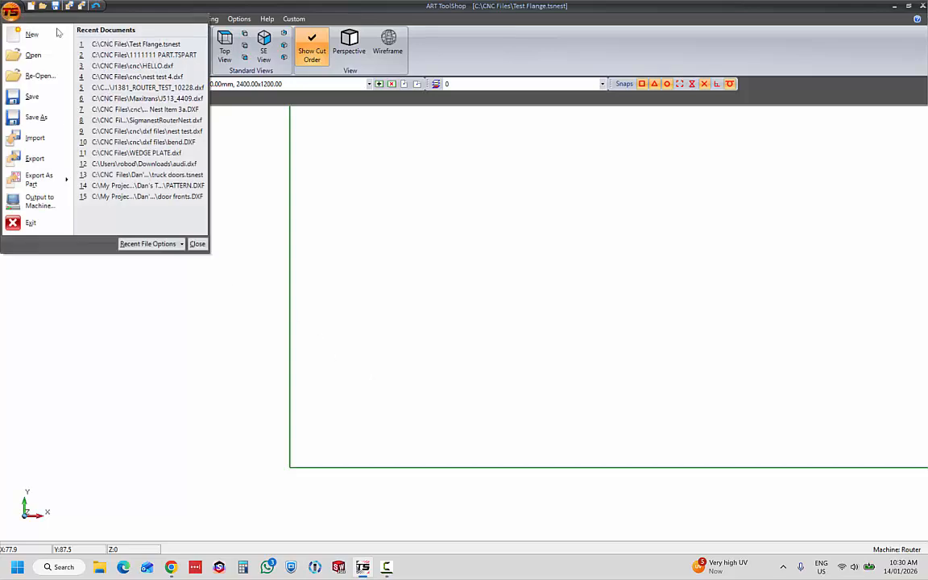
click(110, 43)
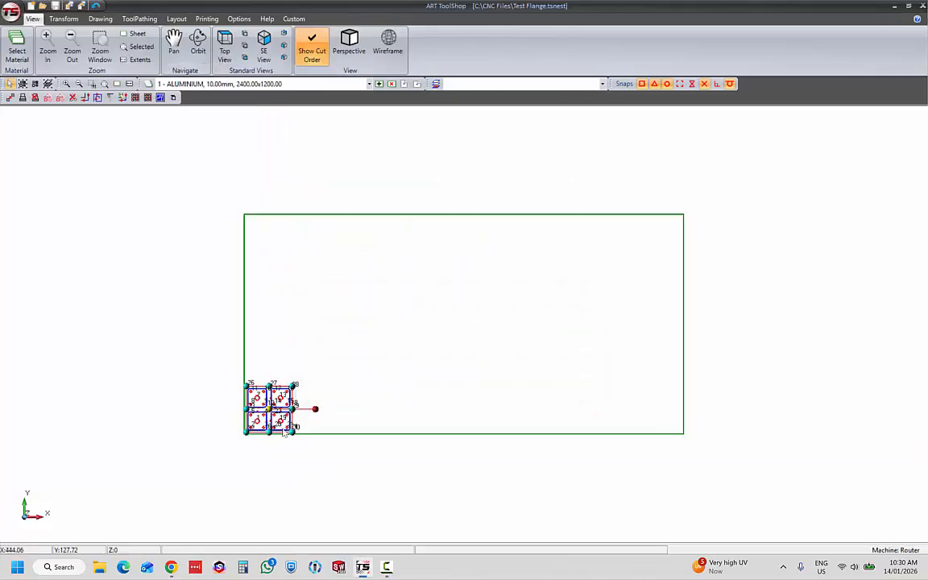
scroll(207, 456, up, 4)
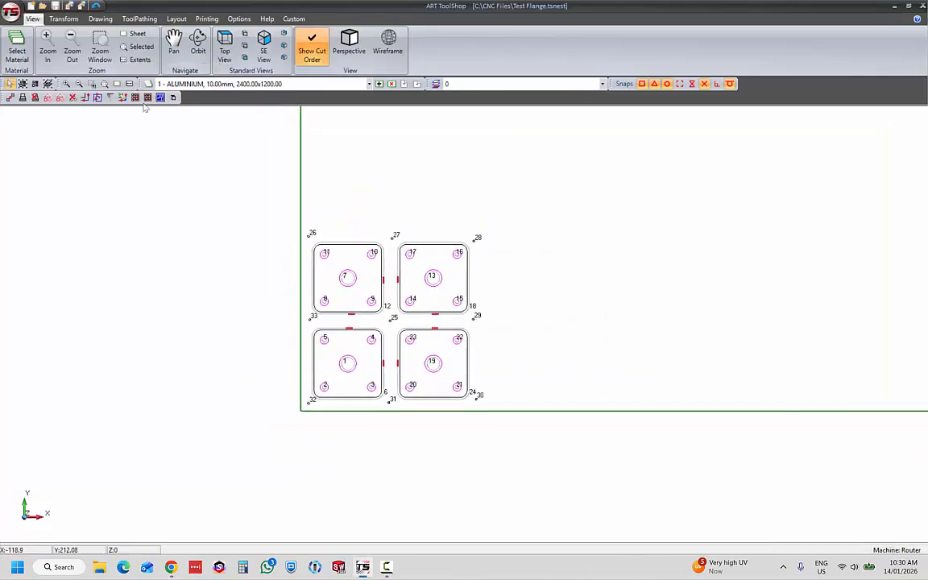
click(313, 47)
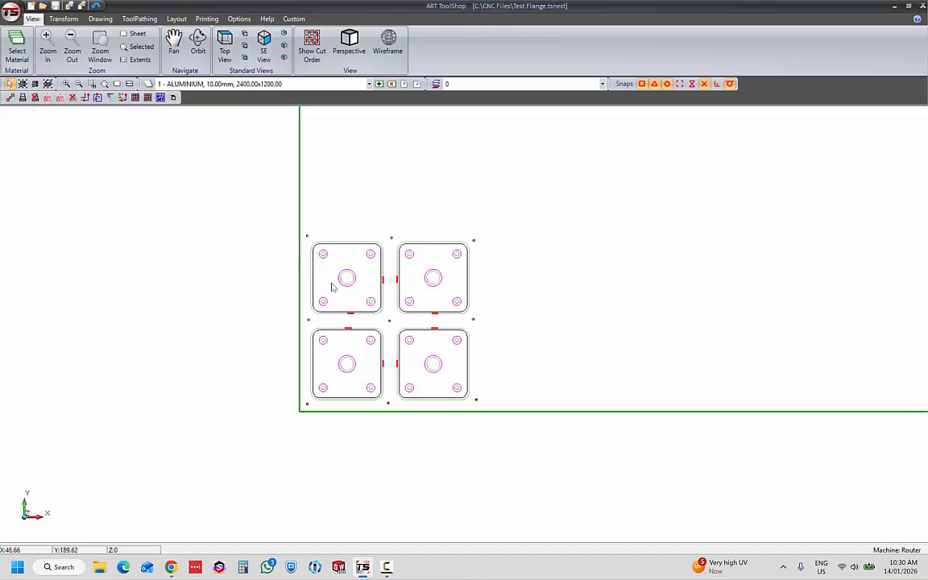
scroll(331, 287, up, 3)
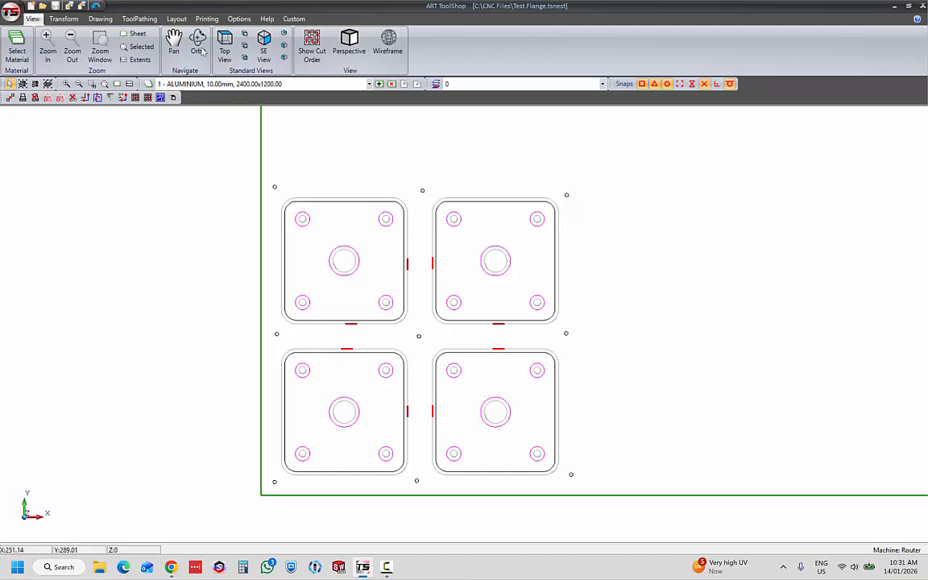
In Cut Order Settings, move Marking above Print head in the force-all-first list and enable it.
click(139, 19)
click(174, 19)
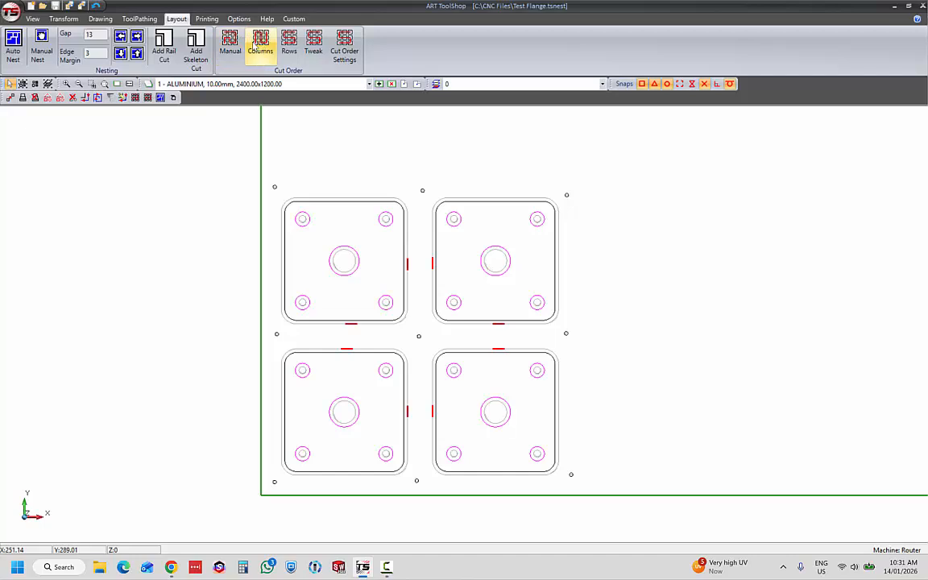
click(342, 48)
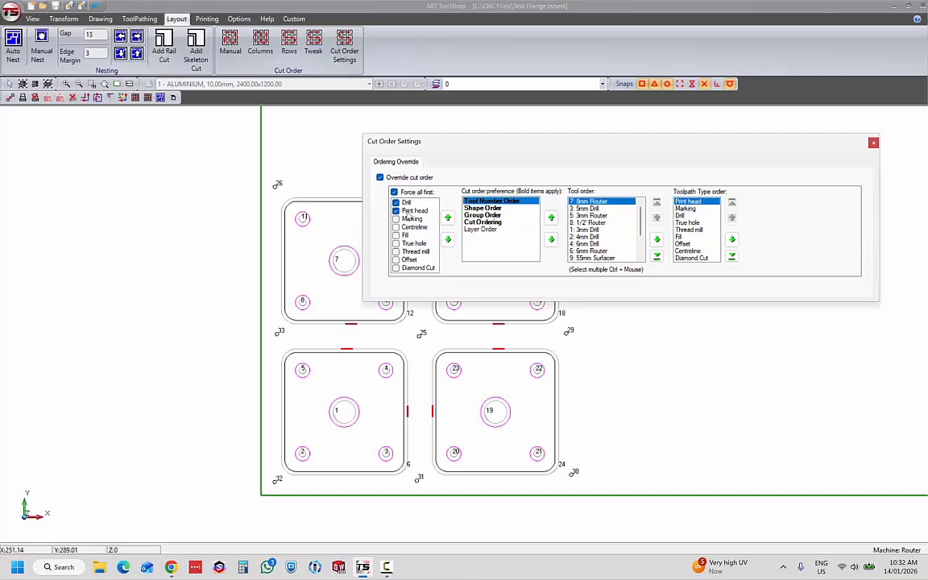
click(411, 218)
click(448, 217)
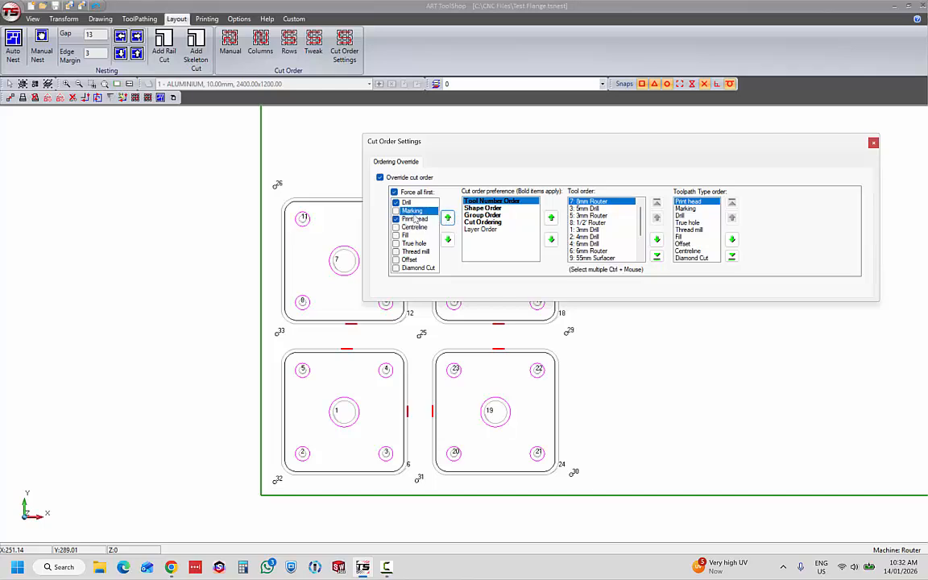
click(396, 212)
click(494, 209)
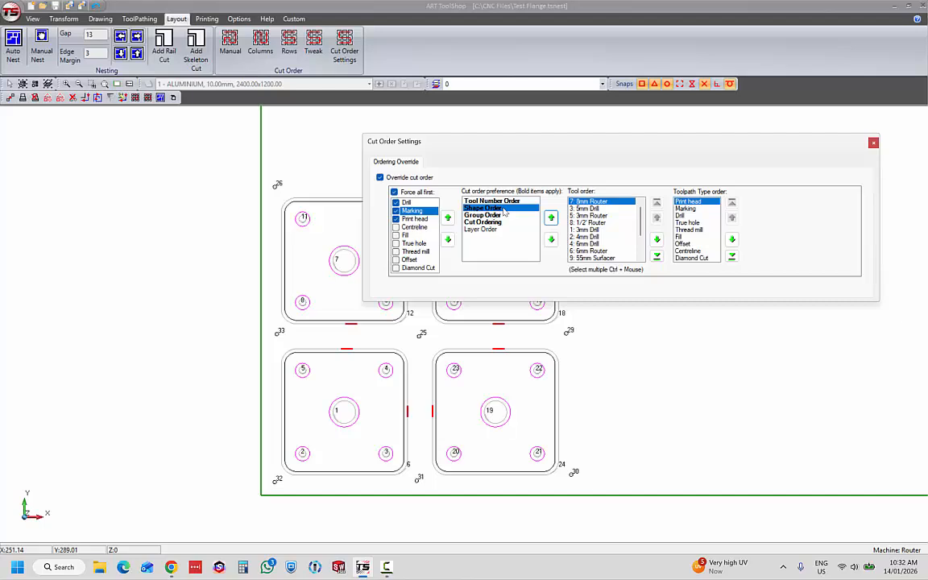
click(519, 216)
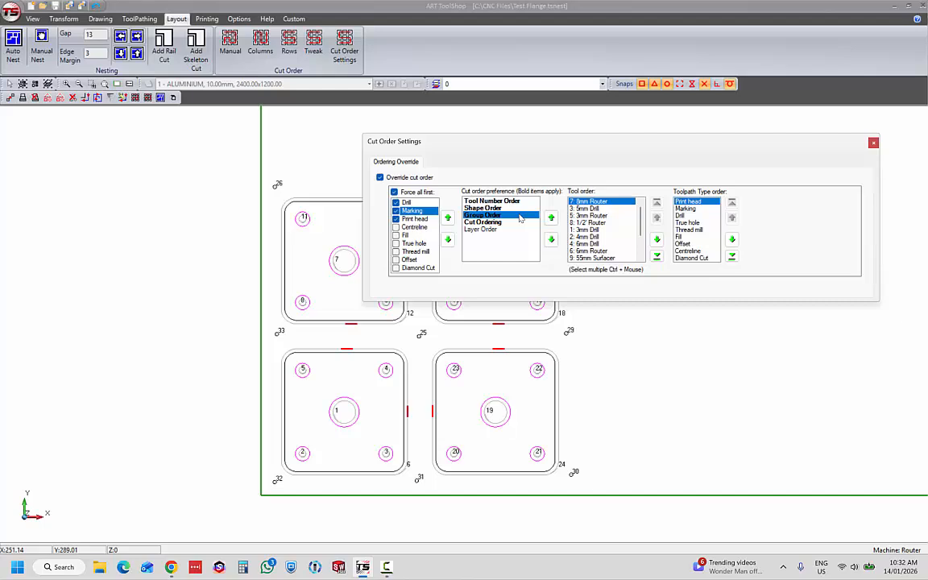
click(516, 223)
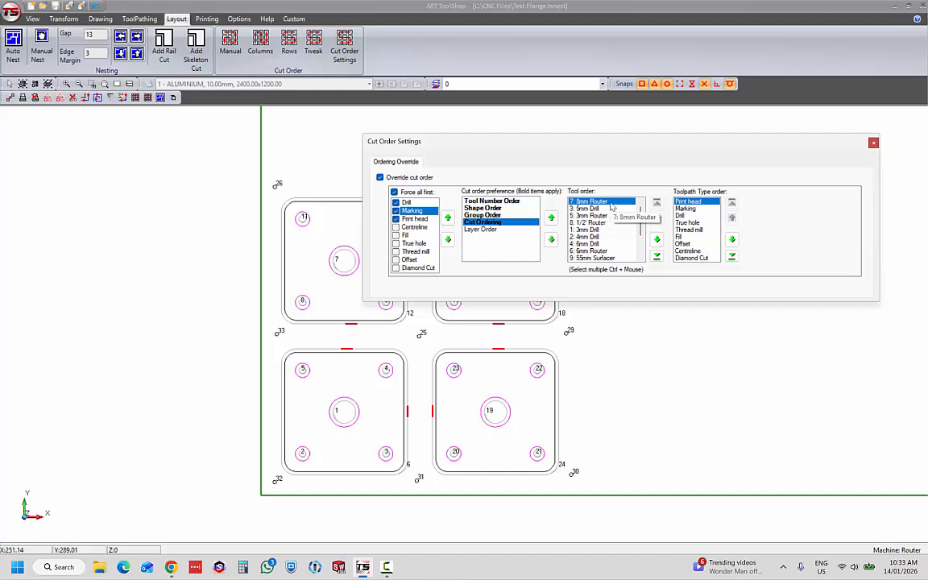
In the tool order, move the 8mm Router below the 5mm Drill and the 3mm Drill to first place.
click(657, 239)
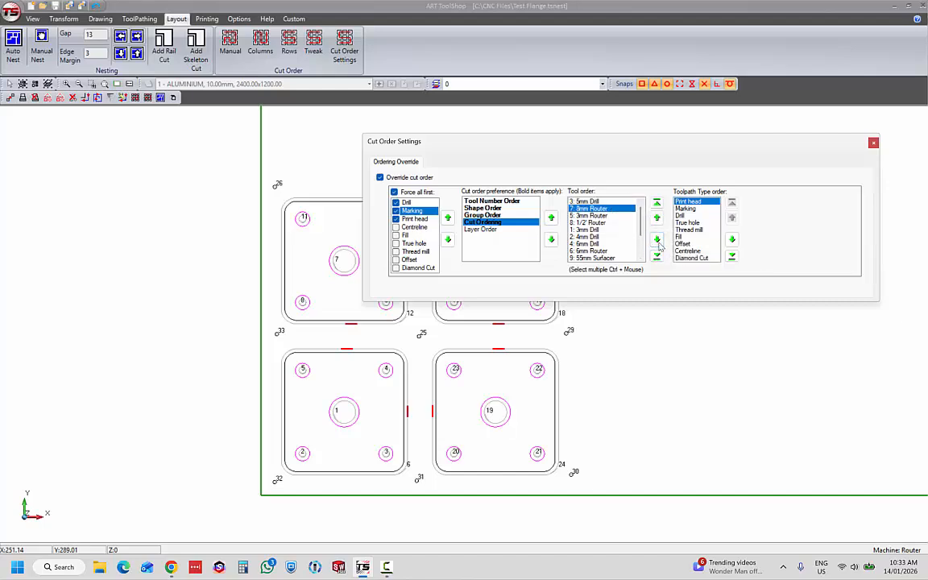
click(588, 230)
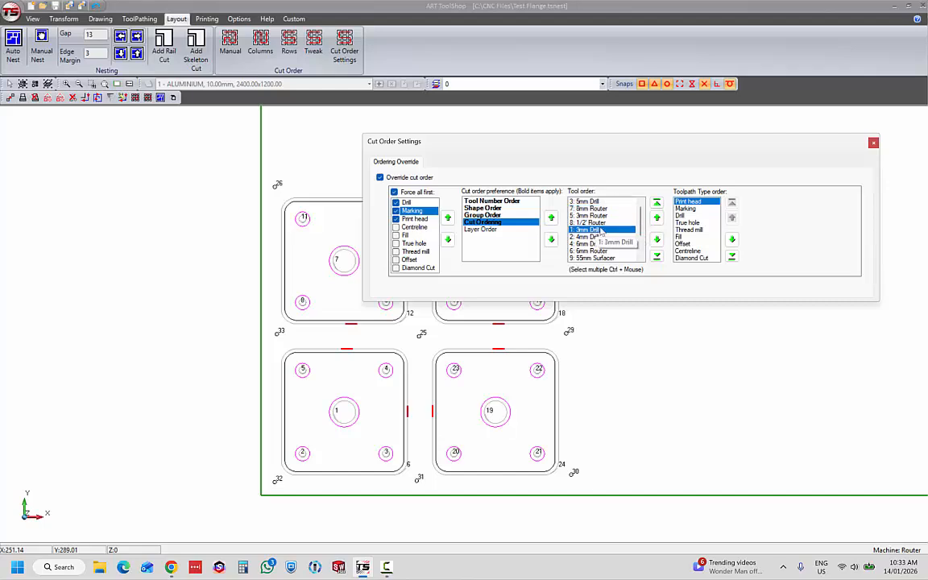
click(656, 218)
click(657, 218)
click(656, 218)
click(657, 218)
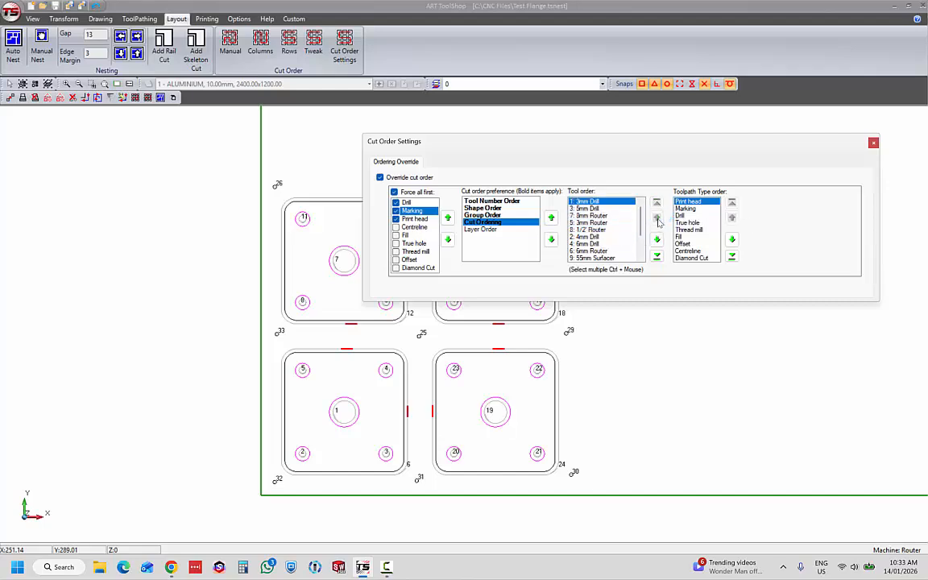
Move the 4mm Drill up to directly below the 3mm Drill in the tool order and close the cut order settings.
click(586, 237)
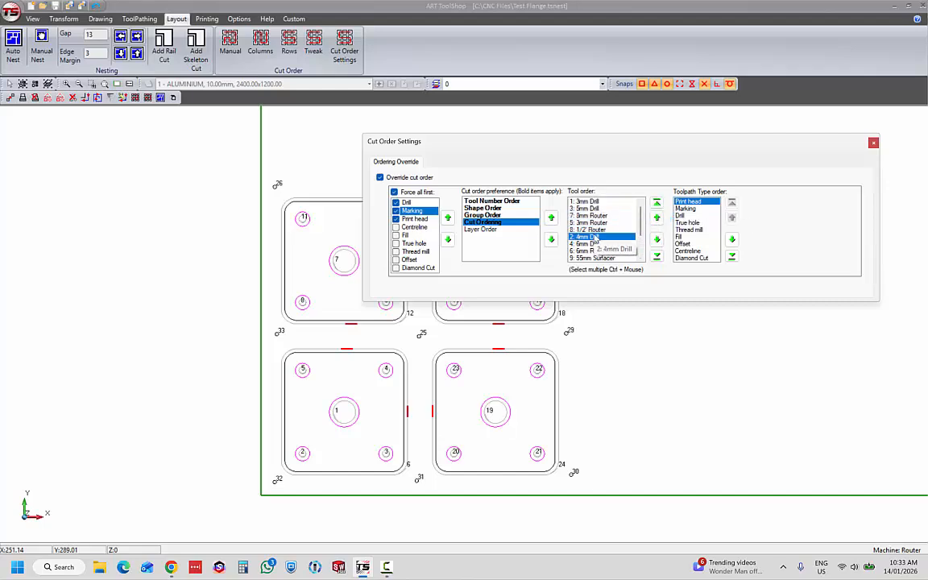
click(657, 217)
click(656, 218)
click(657, 218)
click(656, 218)
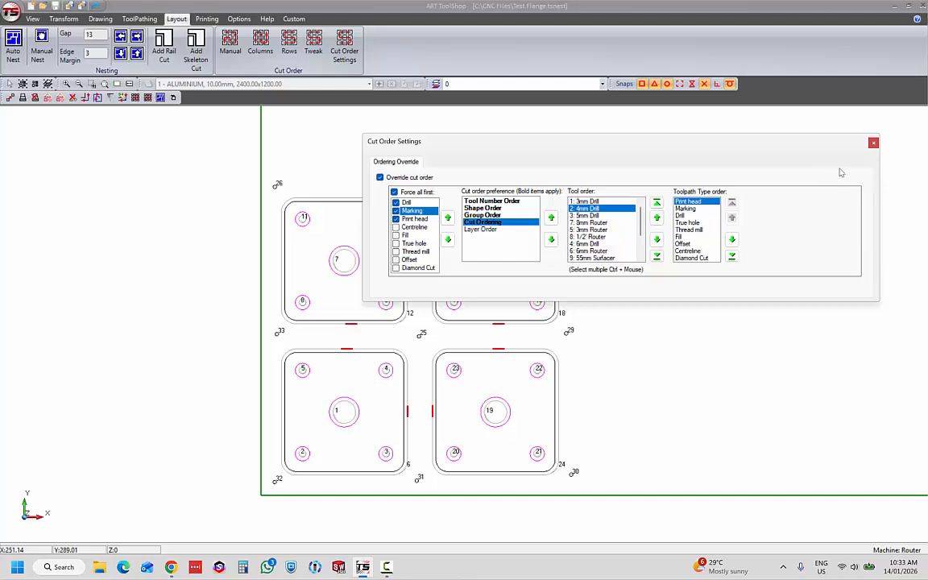
click(873, 142)
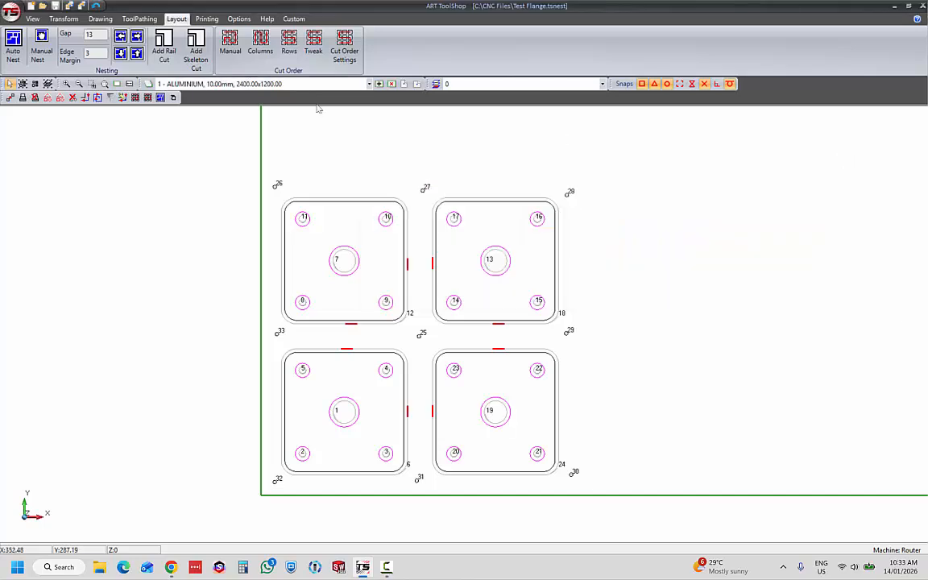
Apply automatic column cut ordering with 25 columns, using Alternating, Left to Right, First column Bottom to Top.
click(33, 19)
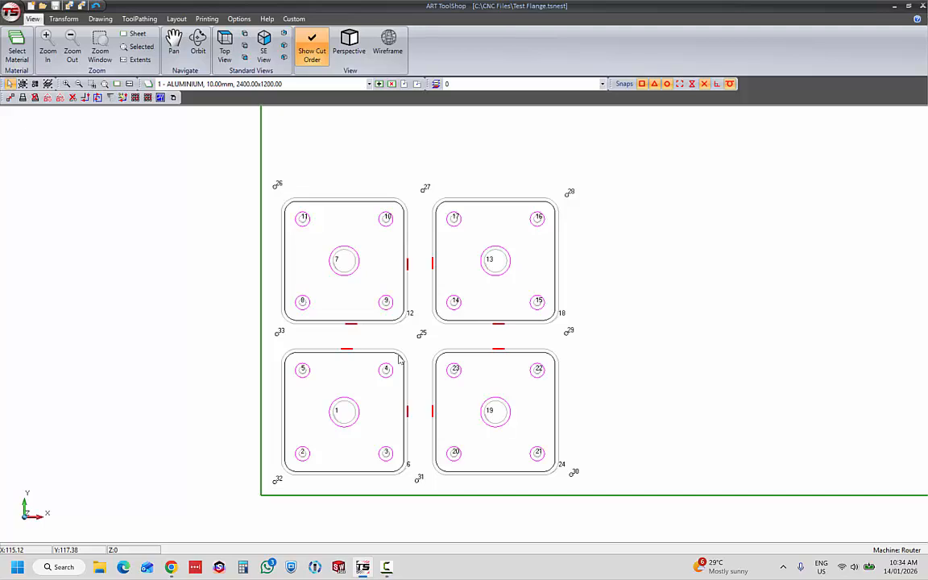
click(183, 21)
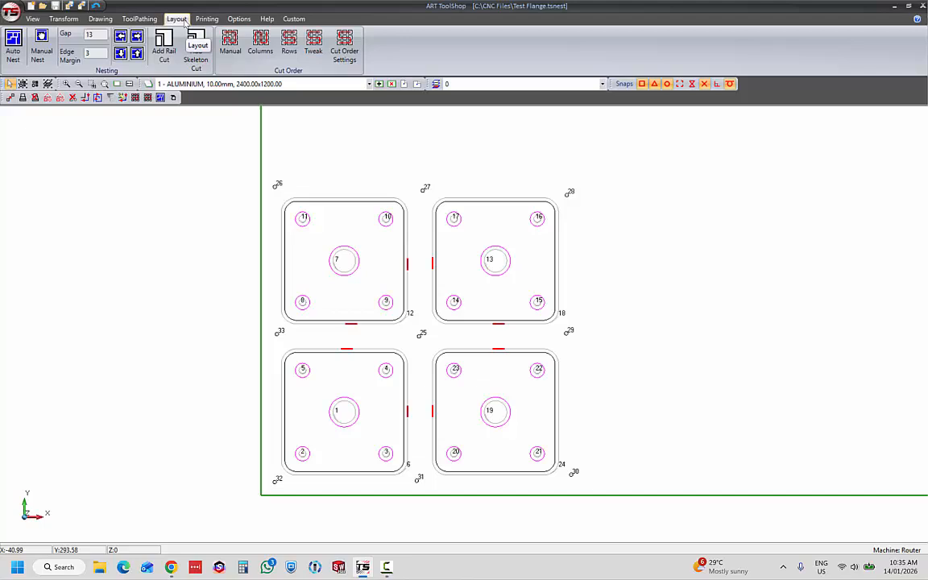
click(264, 45)
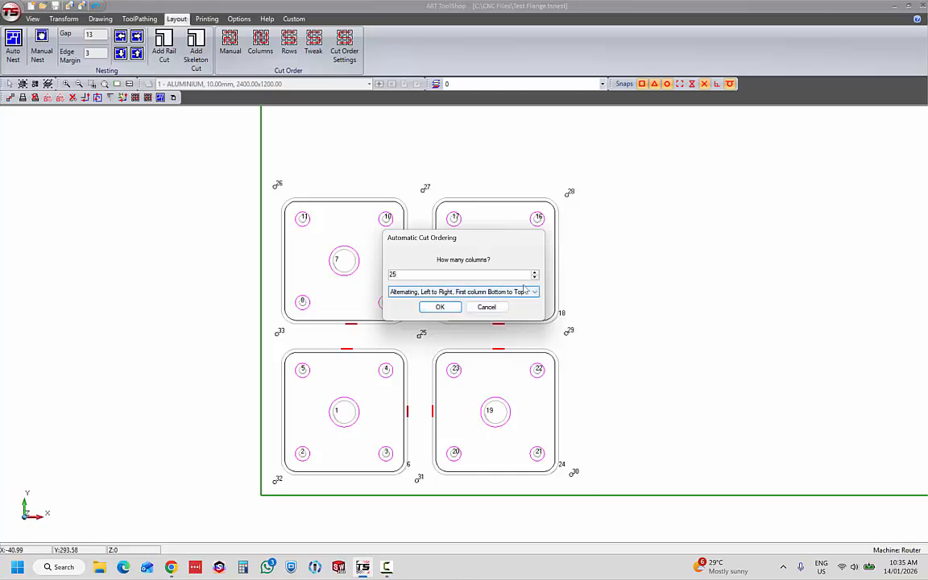
drag(474, 237, 665, 217)
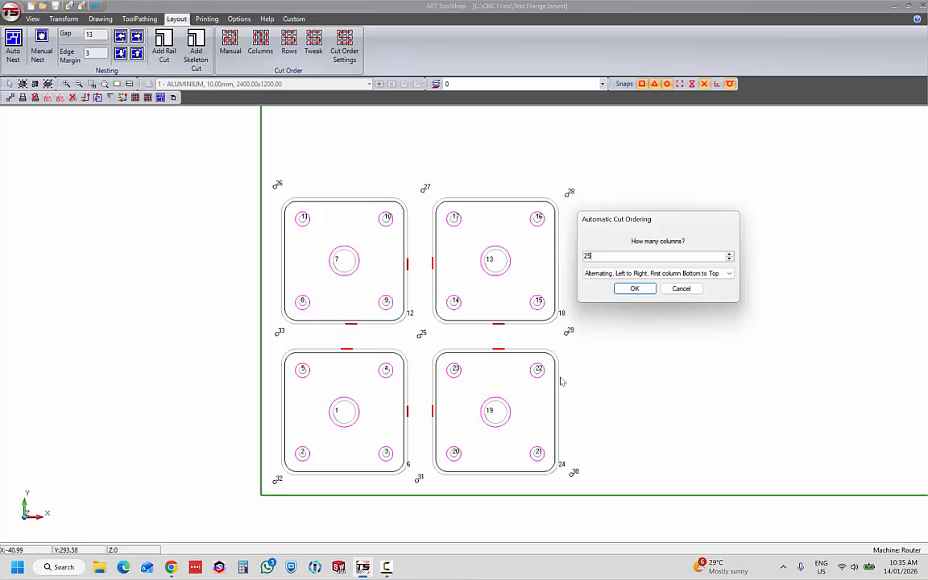
click(731, 275)
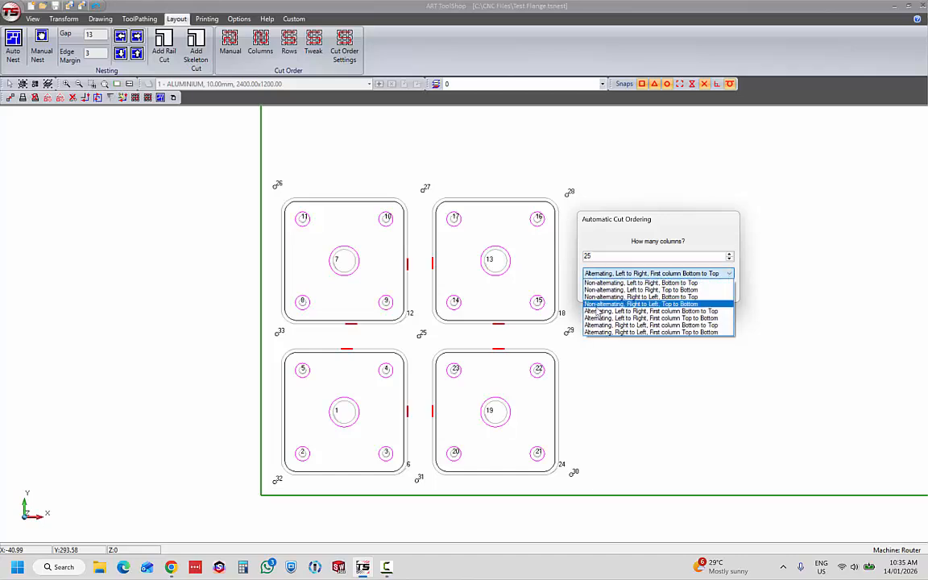
click(657, 312)
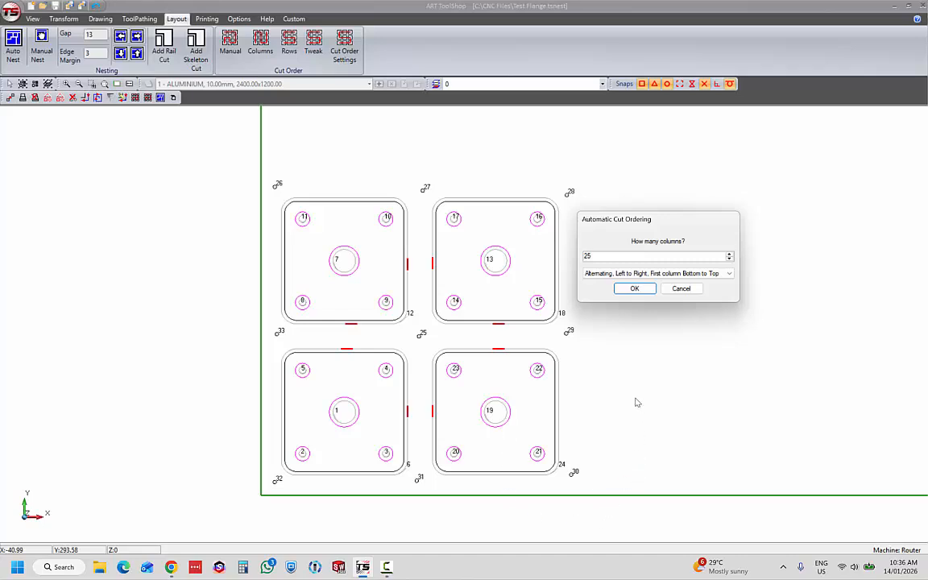
click(634, 289)
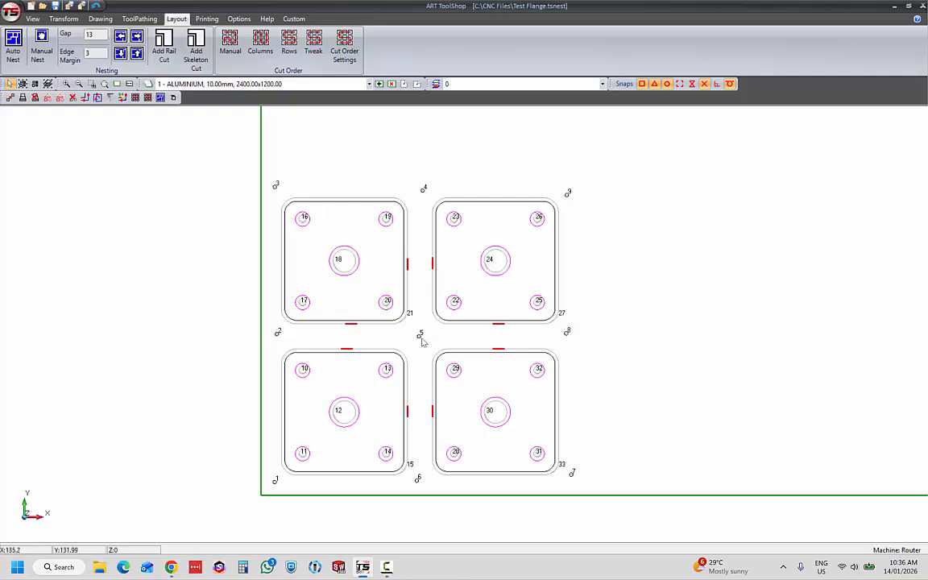
Inspect the cut sequence position by position through number 32 with Tweak Cut Order, moving its dialog clear of the flanges and closing it at the end.
click(311, 51)
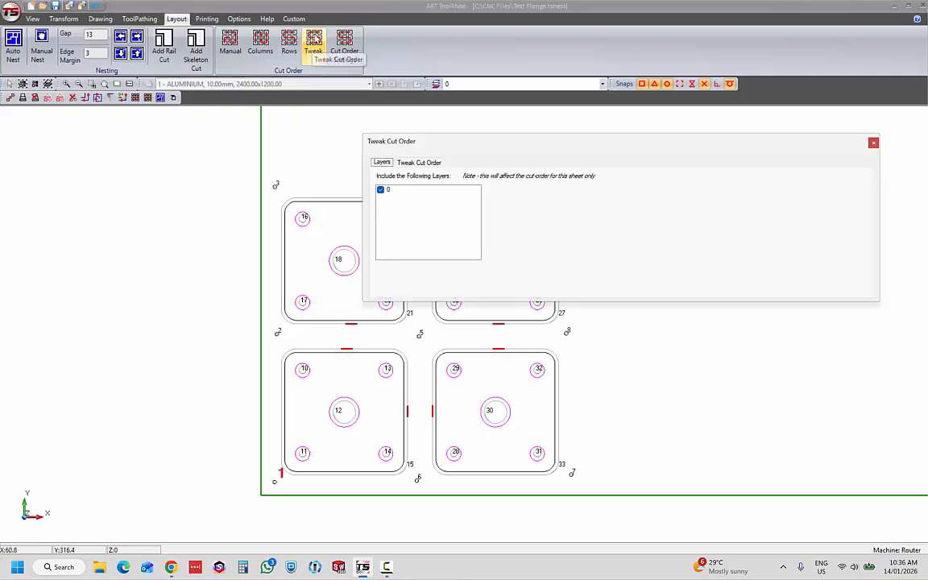
drag(571, 141, 573, 29)
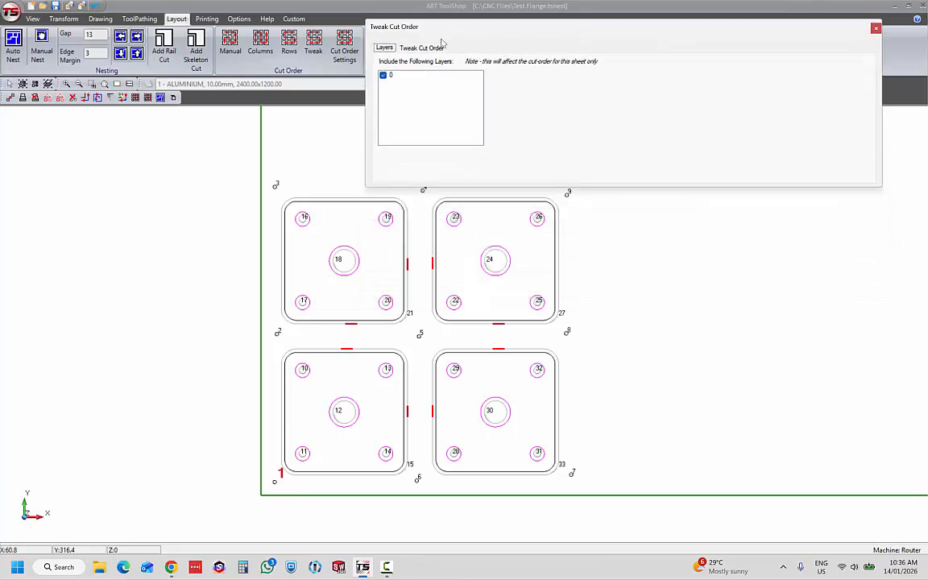
click(415, 47)
click(666, 146)
click(665, 146)
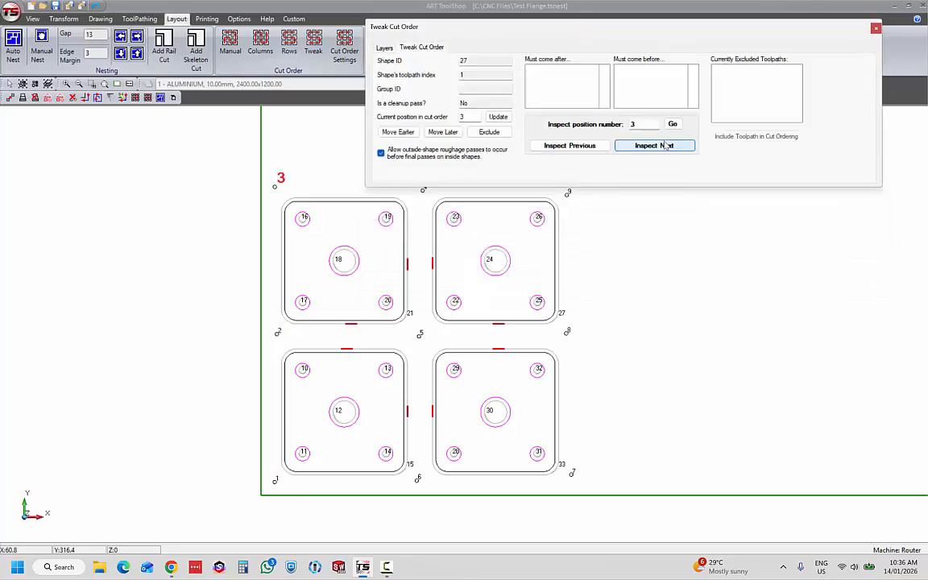
click(665, 146)
click(666, 145)
click(666, 146)
click(665, 146)
click(666, 146)
click(665, 146)
click(665, 146)
click(666, 146)
click(665, 146)
click(665, 145)
click(665, 146)
click(666, 146)
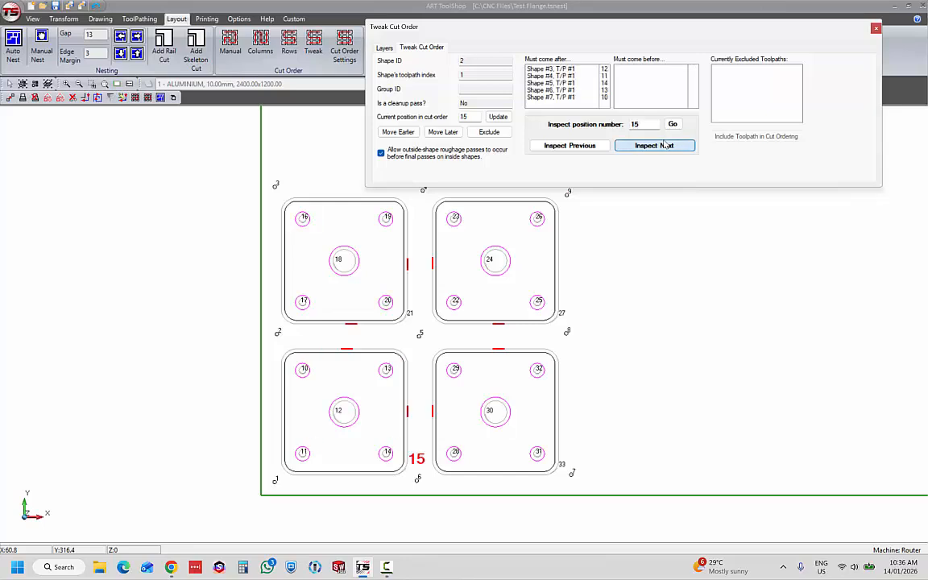
click(666, 146)
click(666, 146)
click(665, 146)
click(666, 145)
click(666, 146)
click(666, 145)
click(666, 146)
click(666, 146)
click(665, 146)
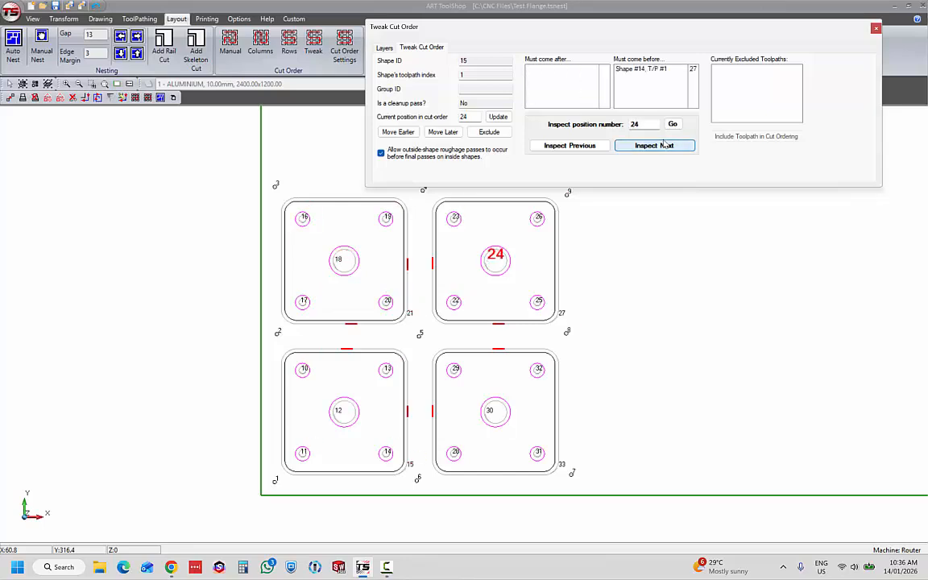
click(666, 146)
click(666, 146)
click(665, 146)
click(665, 146)
click(665, 146)
click(665, 146)
click(665, 145)
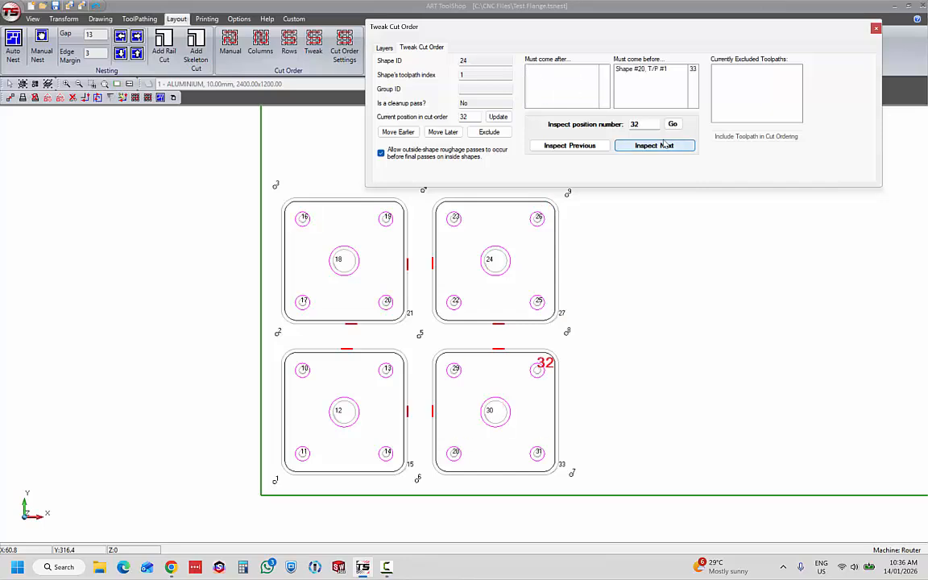
click(876, 29)
Define a manual cut order by sketching a path from the upper-right drill point down the right flanges, then up the left flanges to the upper-left drill point.
click(289, 49)
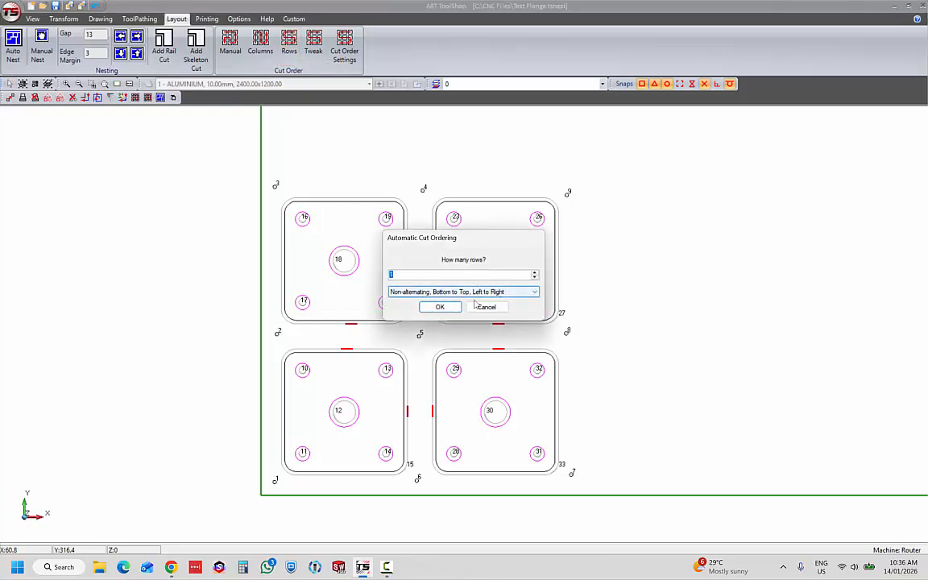
click(486, 307)
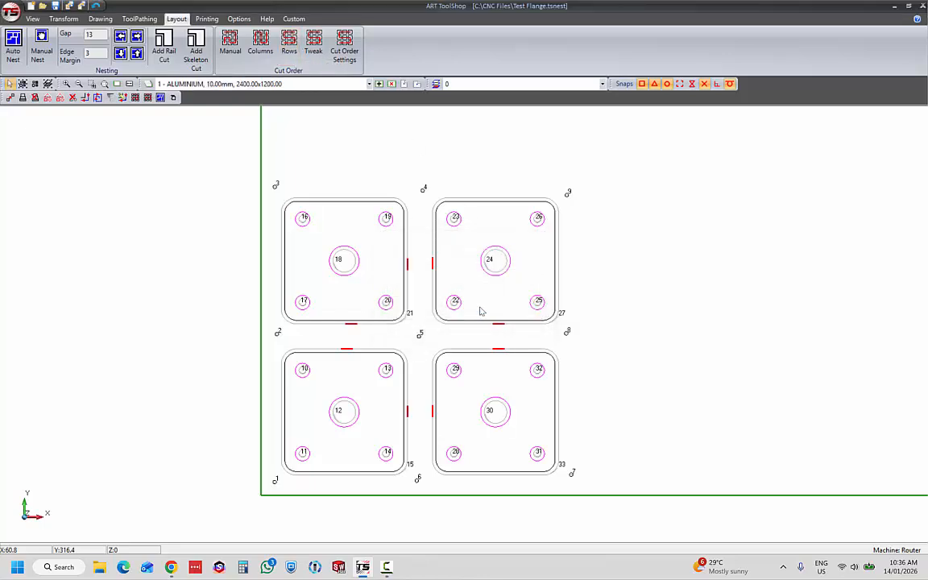
click(231, 46)
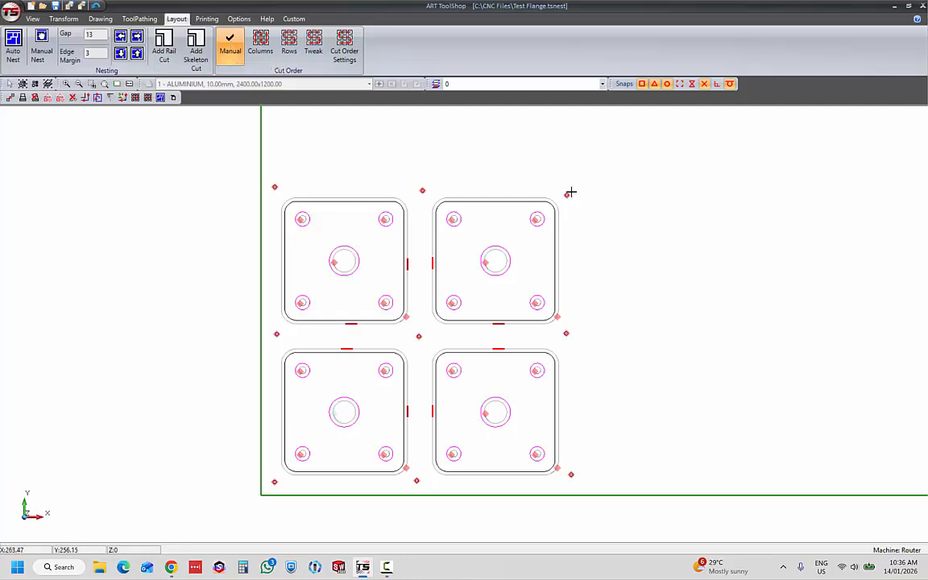
mouse_move(571, 192)
mouse_down()
mouse_move(504, 441)
mouse_move(428, 451)
mouse_move(374, 239)
mouse_move(327, 201)
mouse_move(274, 187)
mouse_up()
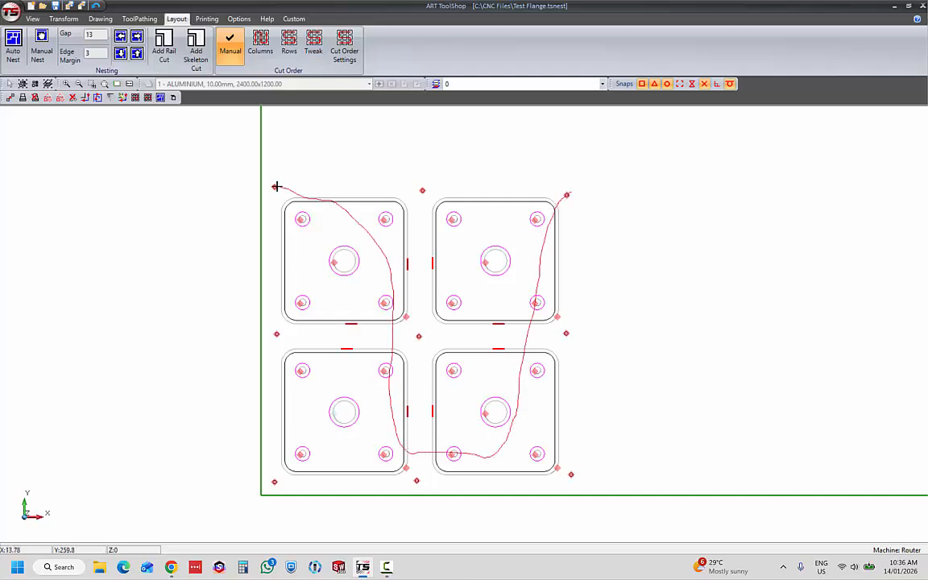
right_click(278, 171)
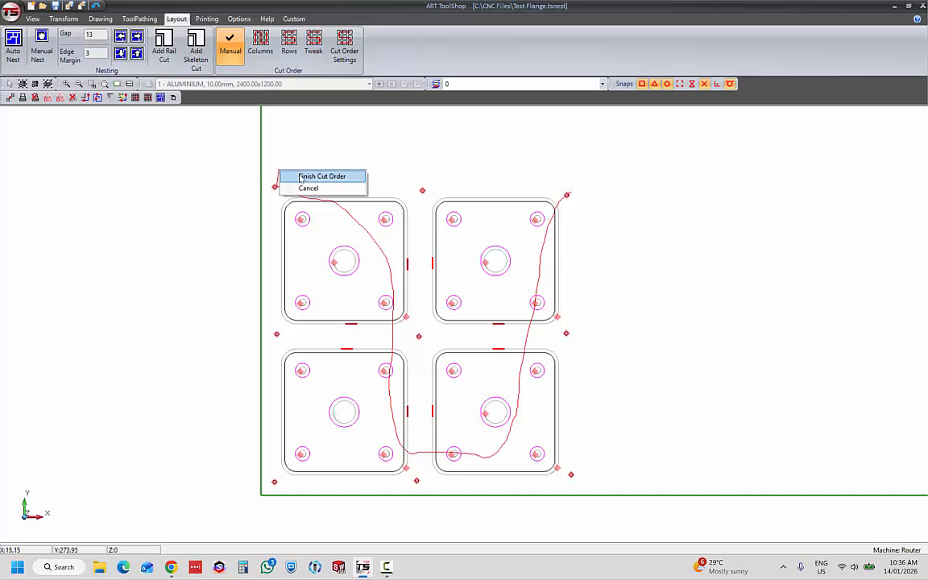
click(306, 177)
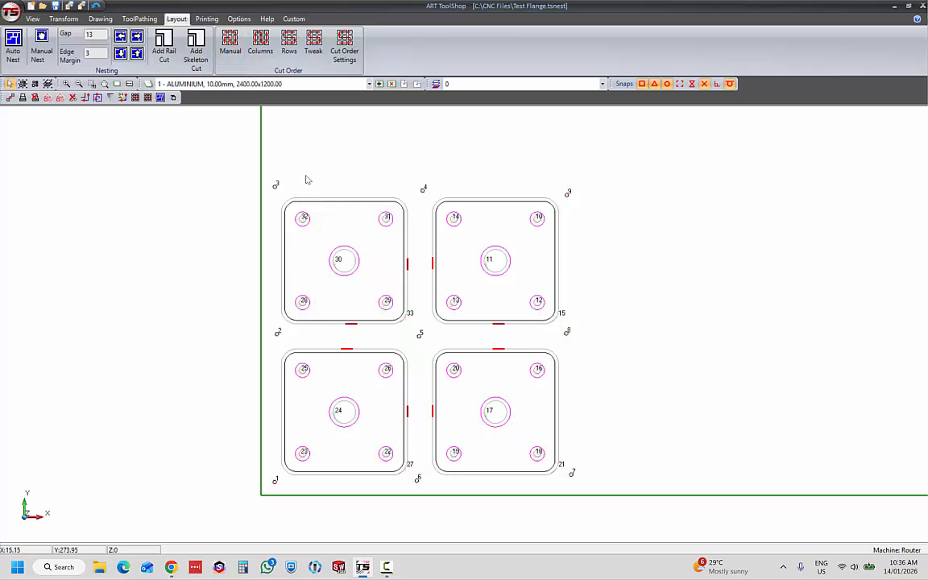